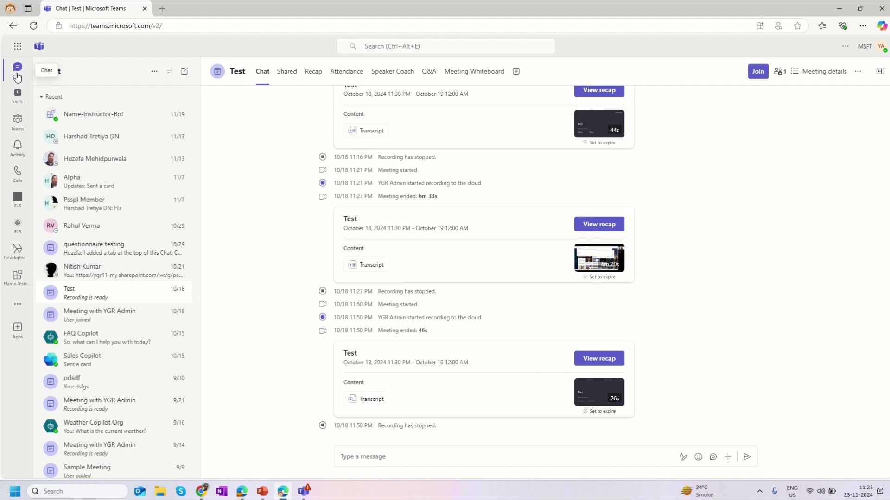
Move Chat below Teams in the app bar and open the Chats and channels settings.
{"action": "left_click_drag", "start_coordinate": [17, 77], "coordinate": [21, 121]}
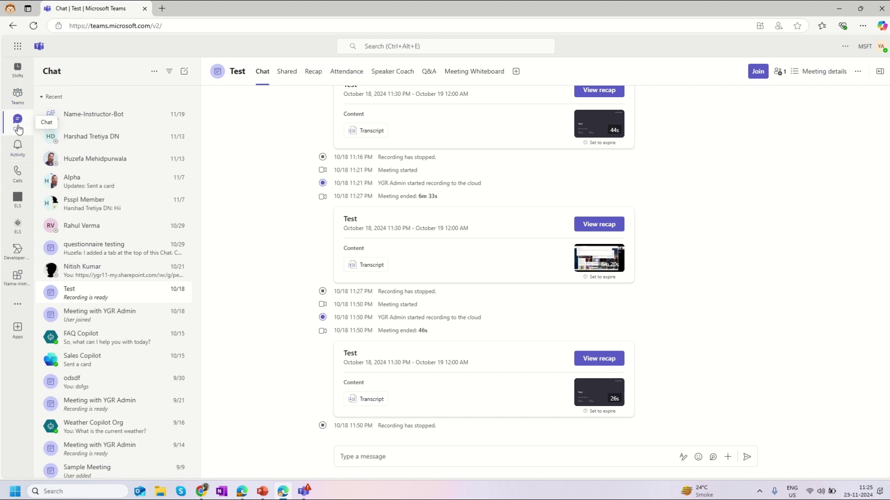
{"action": "left_click", "coordinate": [846, 47]}
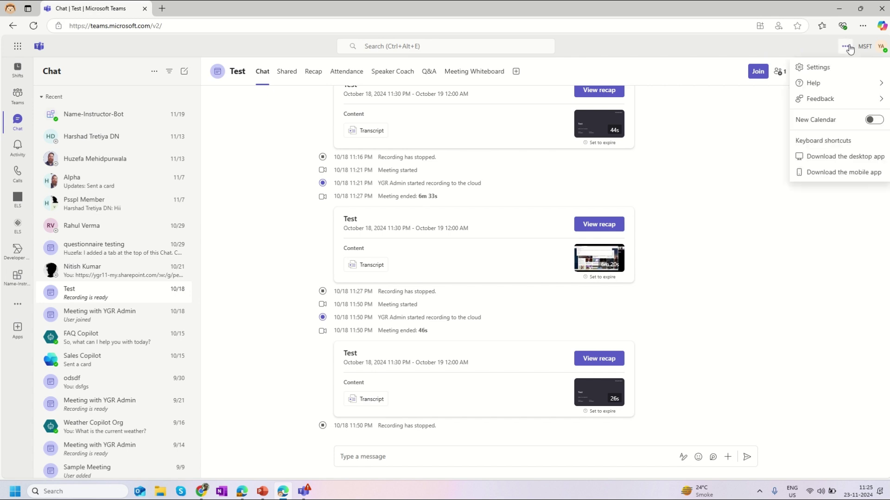
{"action": "left_click", "coordinate": [818, 68]}
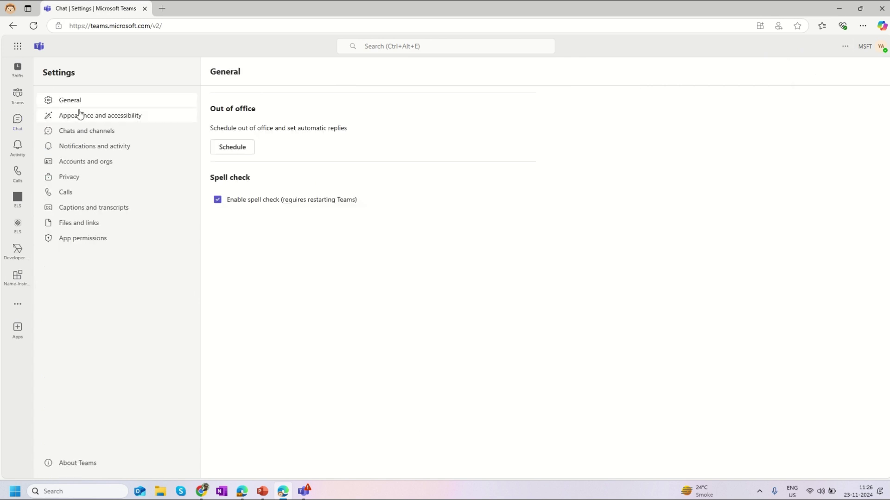
{"action": "left_click", "coordinate": [93, 134]}
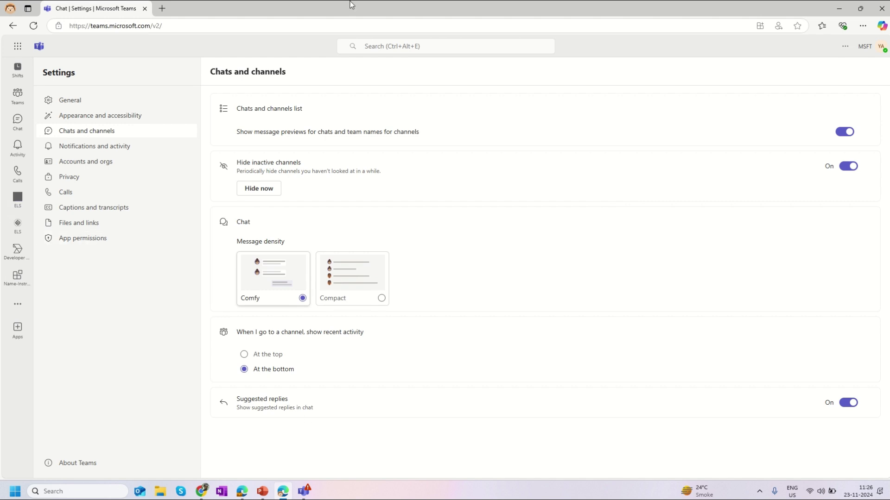
Switch to the Teams desktop app, show the Chat list, and open the Chats and channels settings.
{"action": "mouse_move", "coordinate": [350, 0]}
{"action": "left_click", "coordinate": [303, 486]}
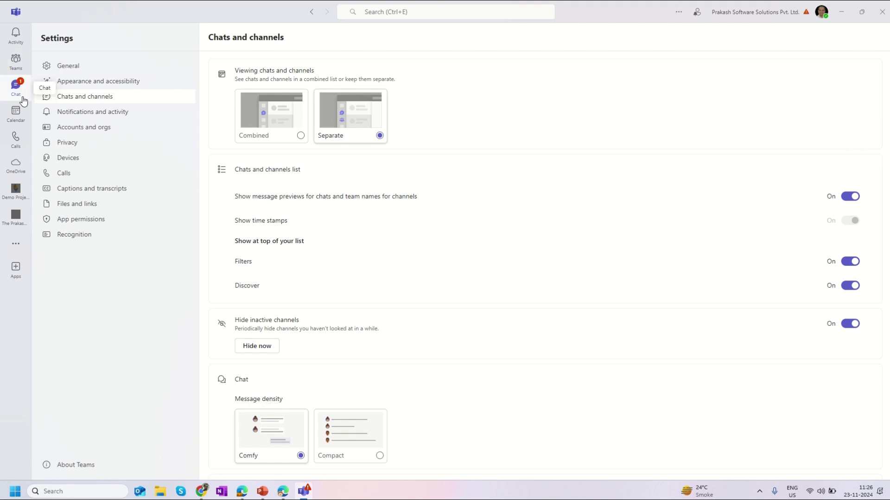
{"action": "left_click", "coordinate": [16, 61]}
{"action": "left_click", "coordinate": [13, 87]}
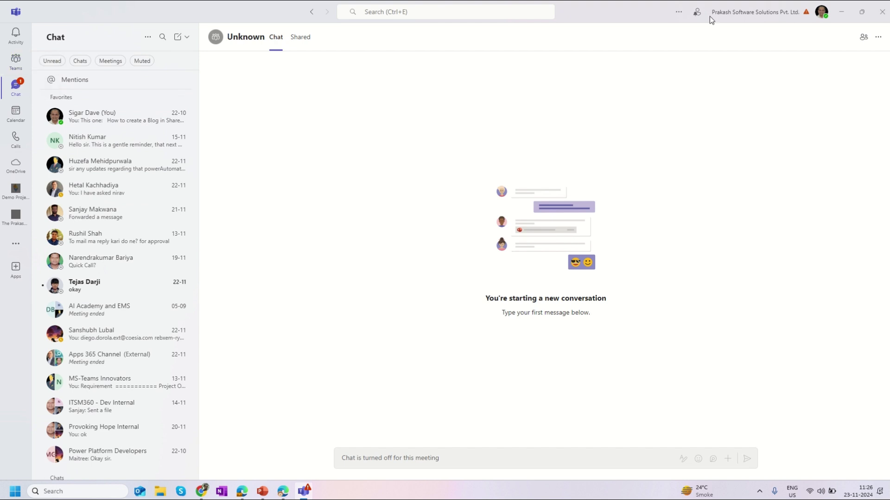
{"action": "left_click", "coordinate": [679, 12]}
{"action": "left_click", "coordinate": [649, 32]}
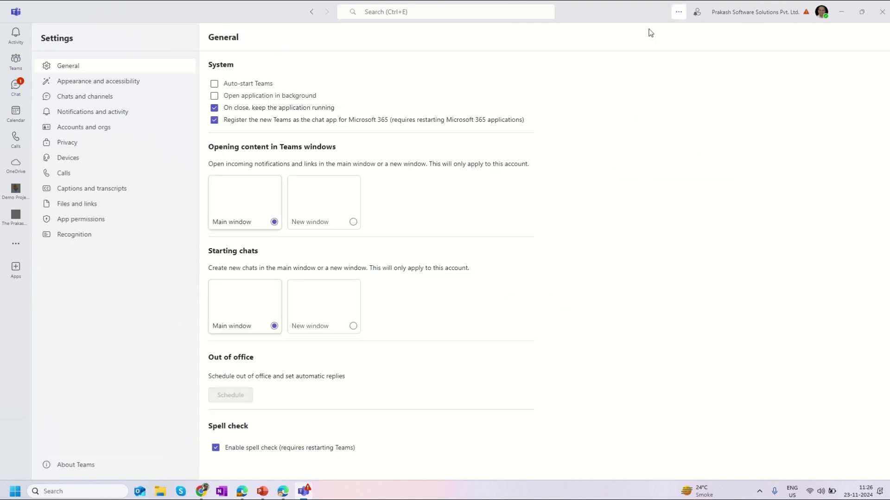
{"action": "left_click", "coordinate": [74, 97]}
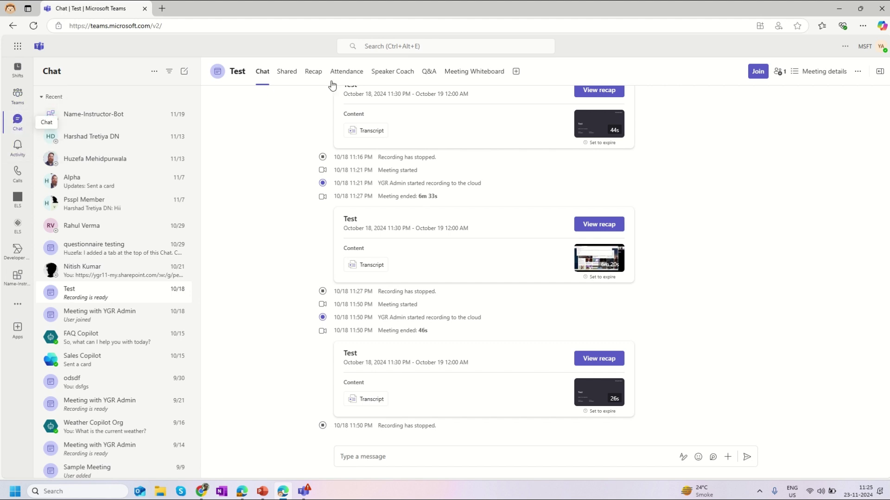
Examine the Chats and channels settings in Teams on the web.
{"action": "left_click", "coordinate": [849, 49]}
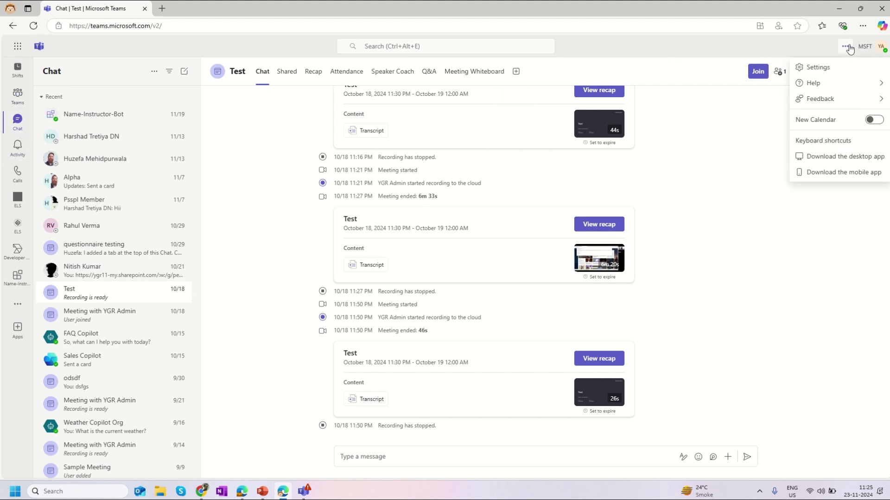
{"action": "left_click", "coordinate": [817, 67]}
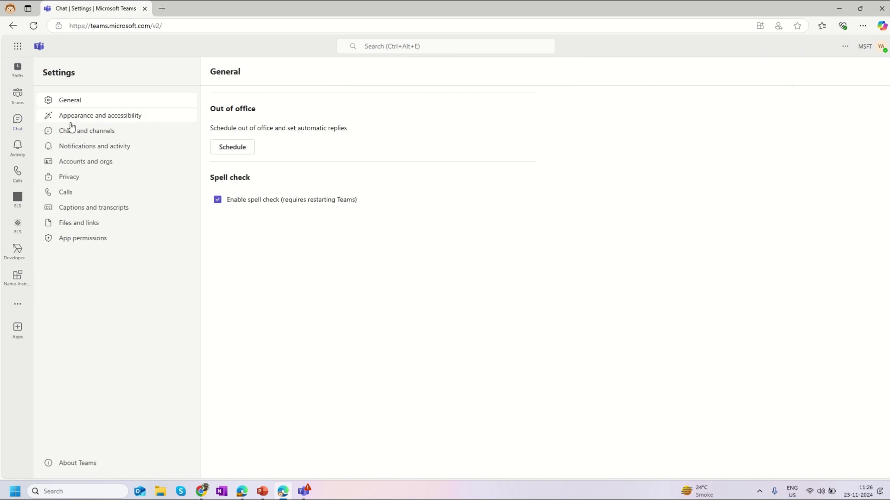
{"action": "left_click", "coordinate": [93, 134]}
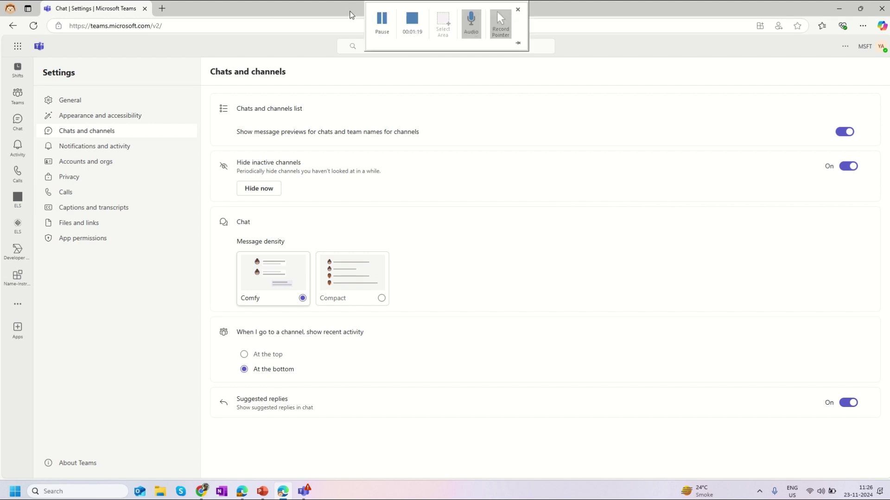
Switch to the Teams desktop app, view the Chat list, and open the settings.
{"action": "left_click", "coordinate": [303, 491]}
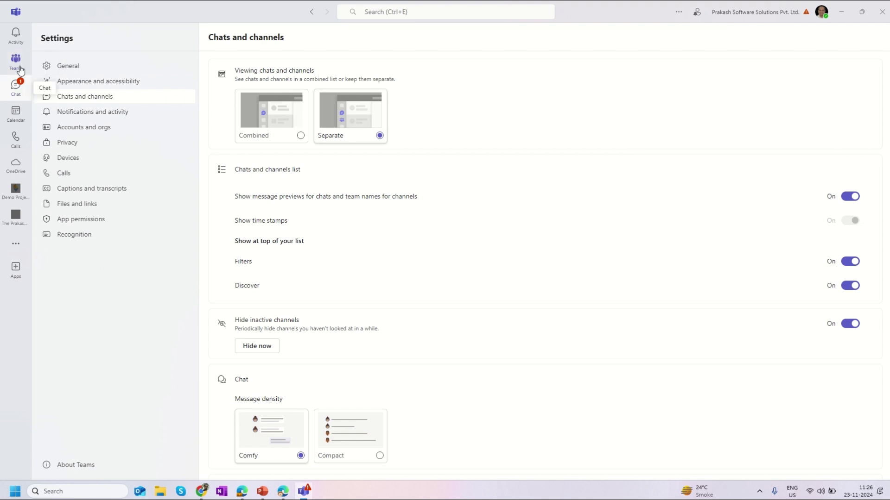
{"action": "left_click", "coordinate": [17, 81]}
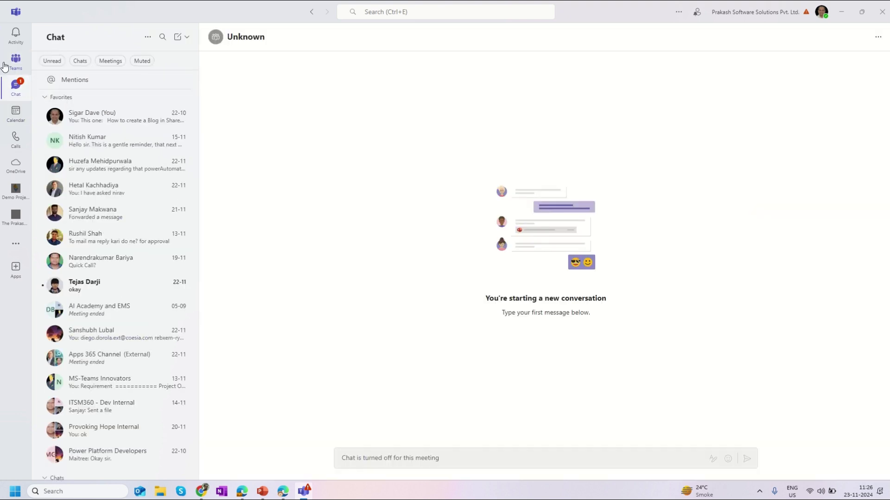
{"action": "left_click", "coordinate": [679, 13]}
{"action": "left_click", "coordinate": [648, 33]}
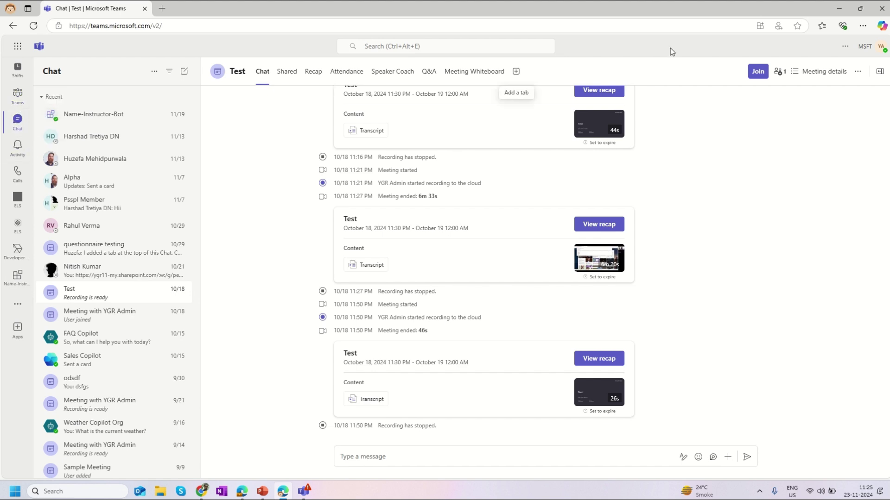
Open the Chats and channels settings in Teams on the web to examine the available options.
{"action": "left_click", "coordinate": [845, 46]}
{"action": "left_click", "coordinate": [823, 74]}
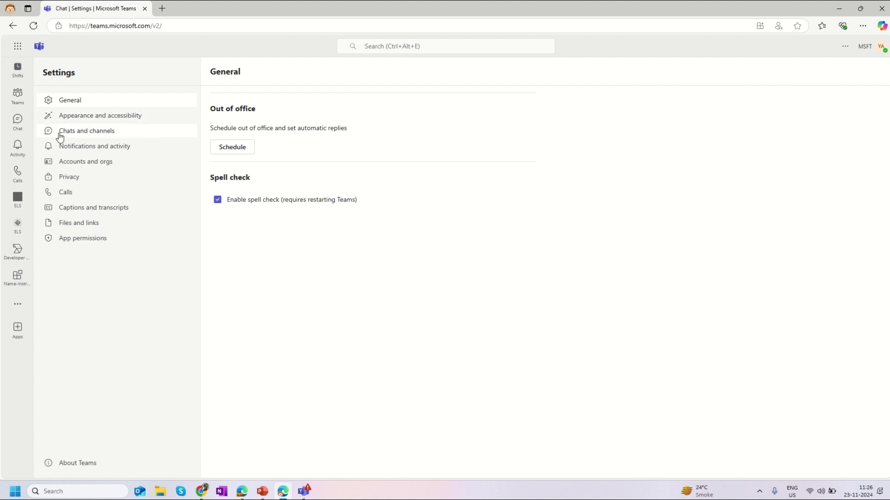
{"action": "left_click", "coordinate": [92, 134]}
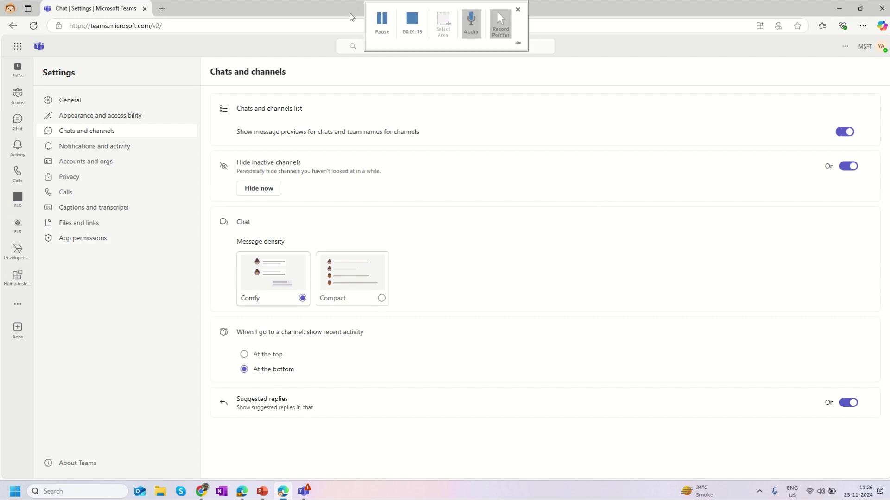
Switch to the Teams desktop app, view the Chat list, and examine the Chats and channels settings.
{"action": "left_click", "coordinate": [303, 490]}
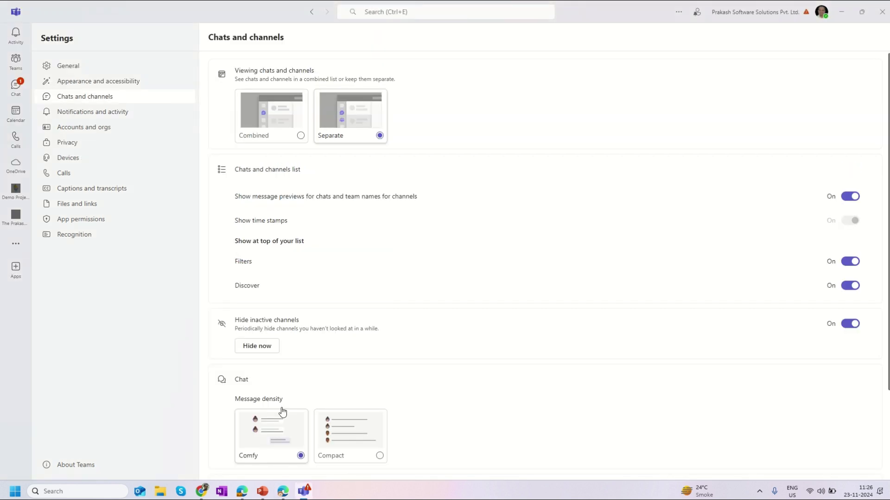
{"action": "left_click", "coordinate": [17, 65]}
{"action": "left_click", "coordinate": [14, 88]}
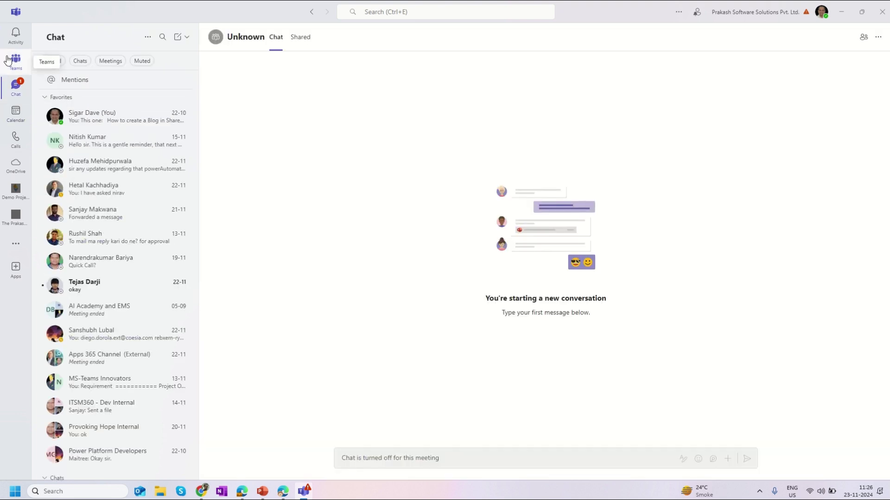
{"action": "left_click", "coordinate": [678, 11]}
{"action": "left_click", "coordinate": [649, 33]}
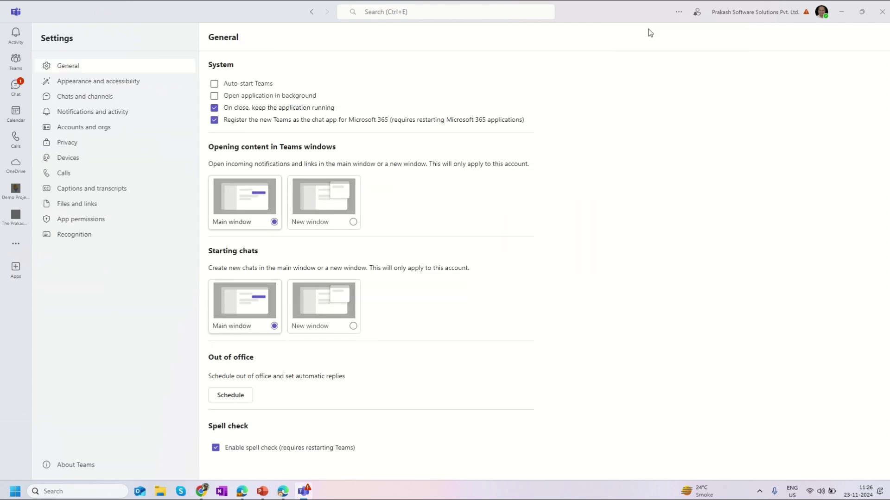
{"action": "left_click", "coordinate": [74, 100]}
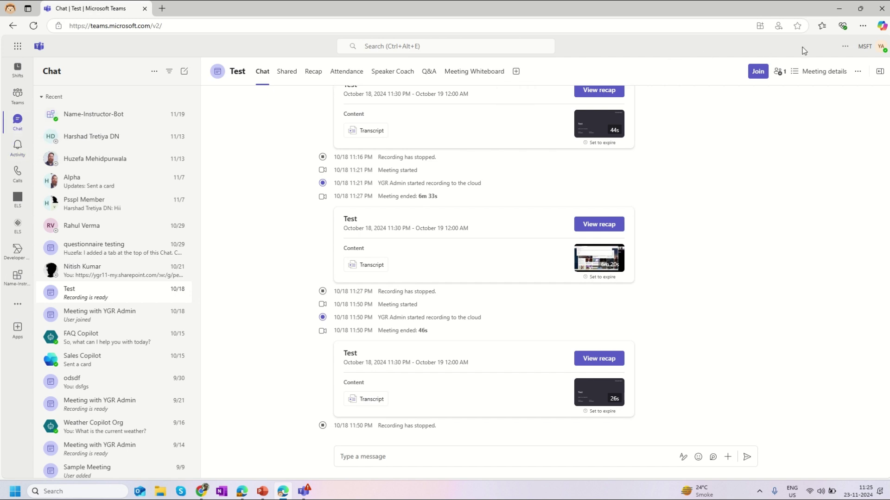
Check the Chats and channels settings in Teams on the web for a viewing option.
{"action": "left_click", "coordinate": [846, 46]}
{"action": "left_click", "coordinate": [818, 68]}
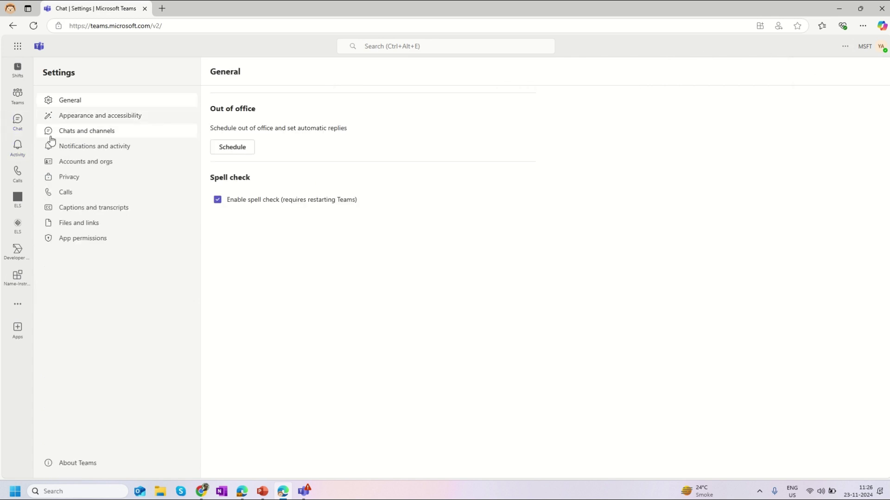
{"action": "left_click", "coordinate": [92, 133]}
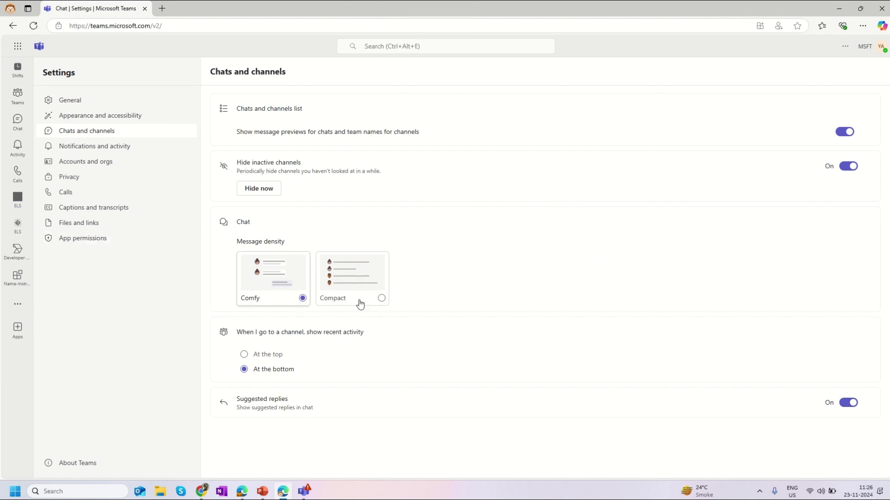
Switch to the Teams desktop app and set the viewing of chats and channels to Combined.
{"action": "left_click", "coordinate": [304, 491]}
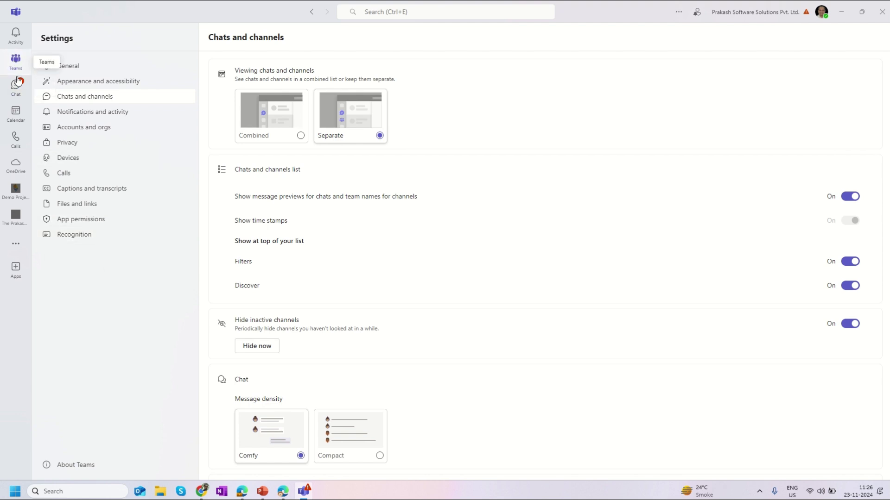
{"action": "left_click", "coordinate": [15, 93]}
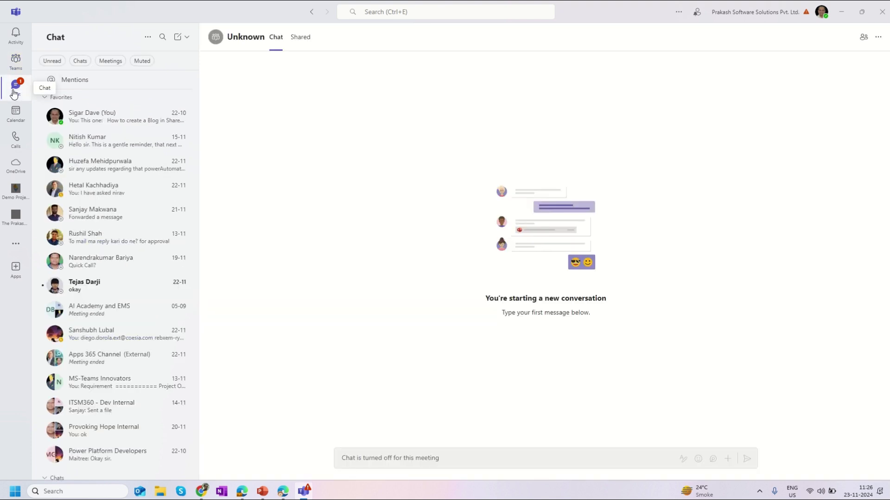
{"action": "left_click", "coordinate": [679, 12]}
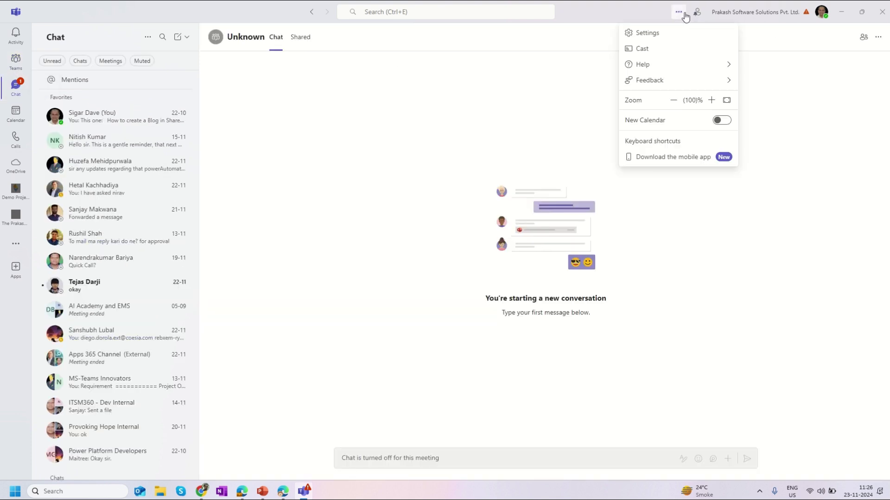
{"action": "left_click", "coordinate": [648, 32]}
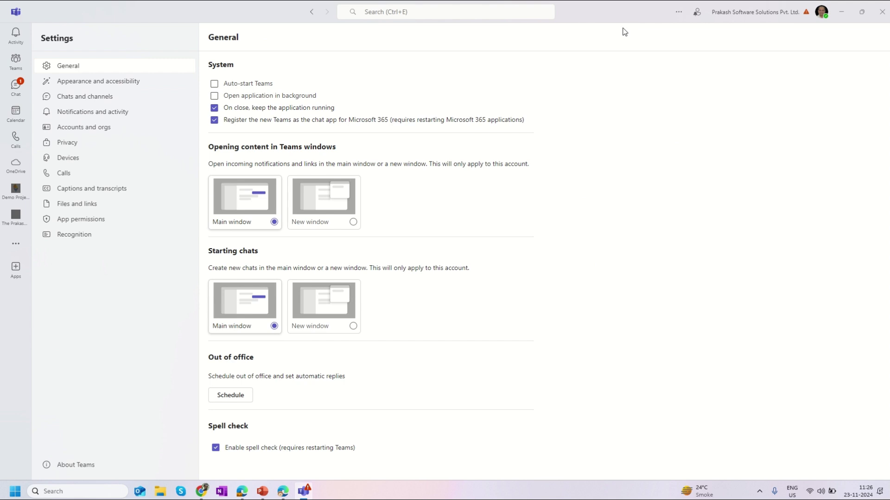
{"action": "left_click", "coordinate": [74, 99]}
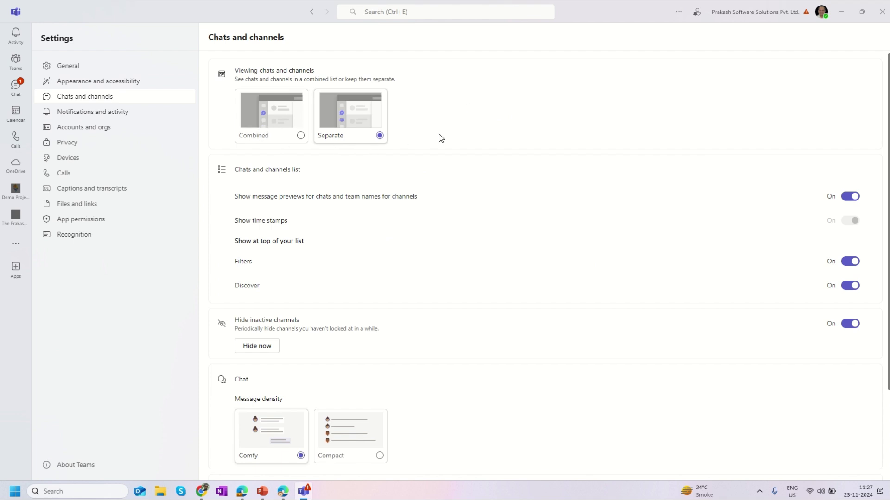
{"action": "left_click", "coordinate": [253, 139]}
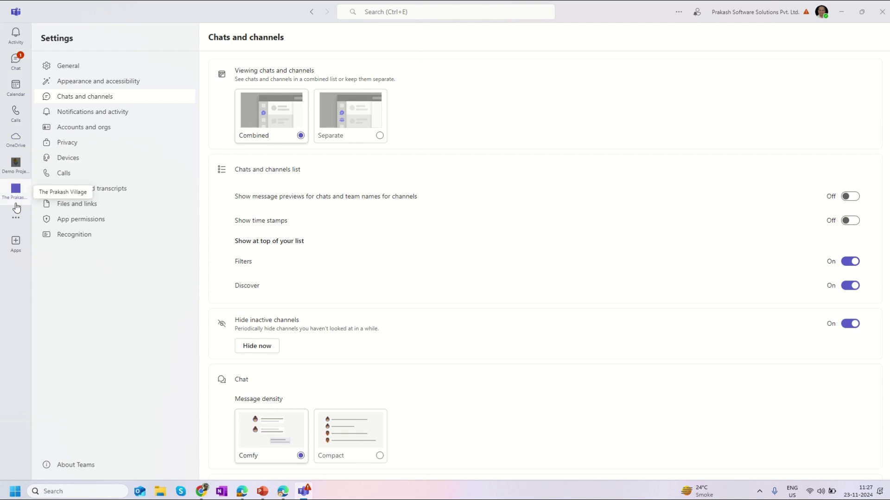
Open the combined Chat list and collapse its Favorites and Chats sections.
{"action": "left_click", "coordinate": [8, 61]}
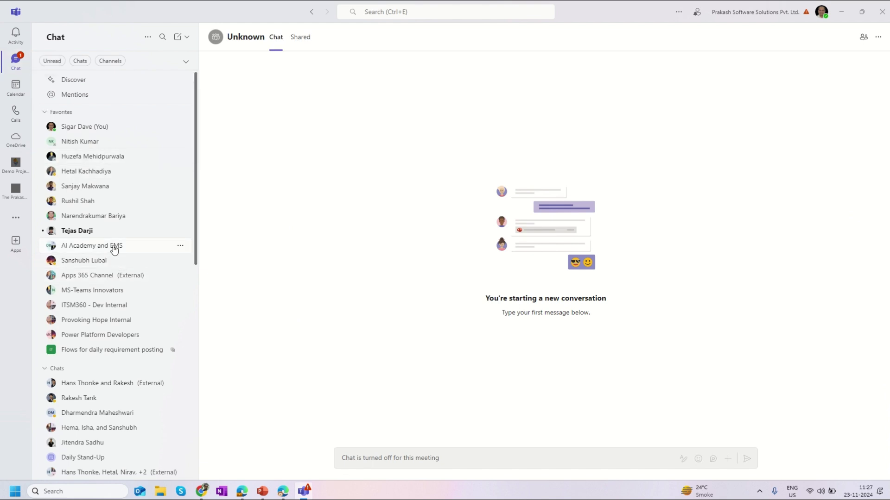
{"action": "left_click", "coordinate": [45, 112]}
{"action": "left_click", "coordinate": [45, 127]}
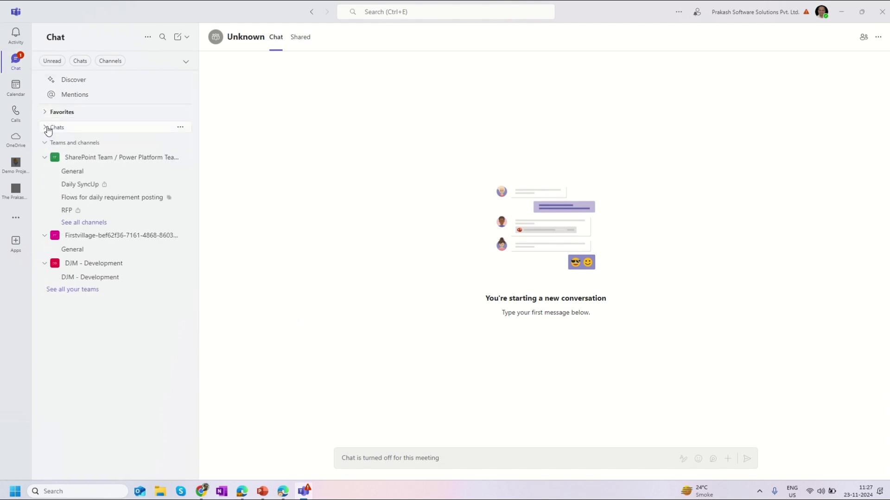
{"action": "left_click", "coordinate": [45, 145]}
{"action": "left_click", "coordinate": [45, 144]}
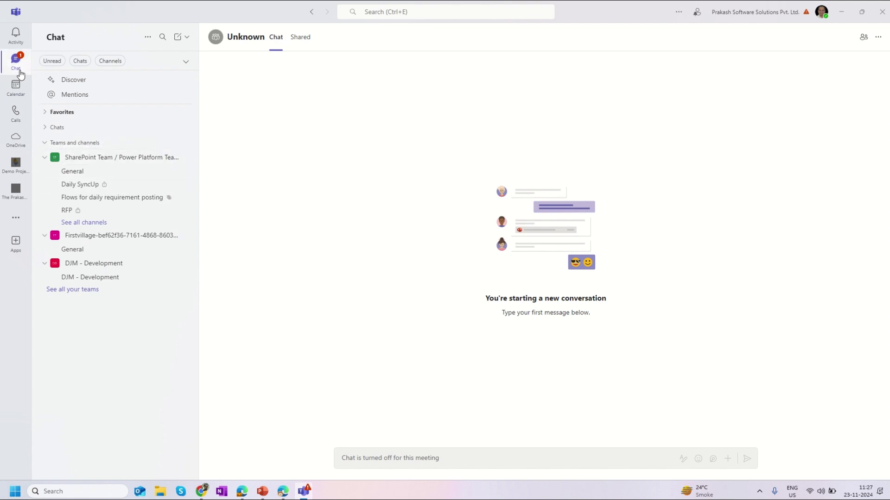
Toggle the Favorites and the Teams and channels sections to examine how the combined list is grouped.
{"action": "left_click", "coordinate": [46, 112]}
{"action": "left_click", "coordinate": [46, 111]}
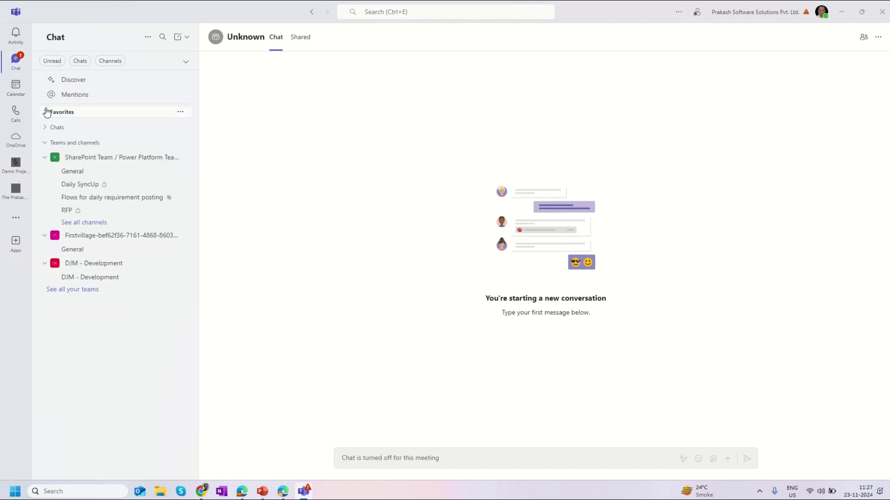
{"action": "left_click", "coordinate": [47, 142]}
{"action": "left_click", "coordinate": [46, 141]}
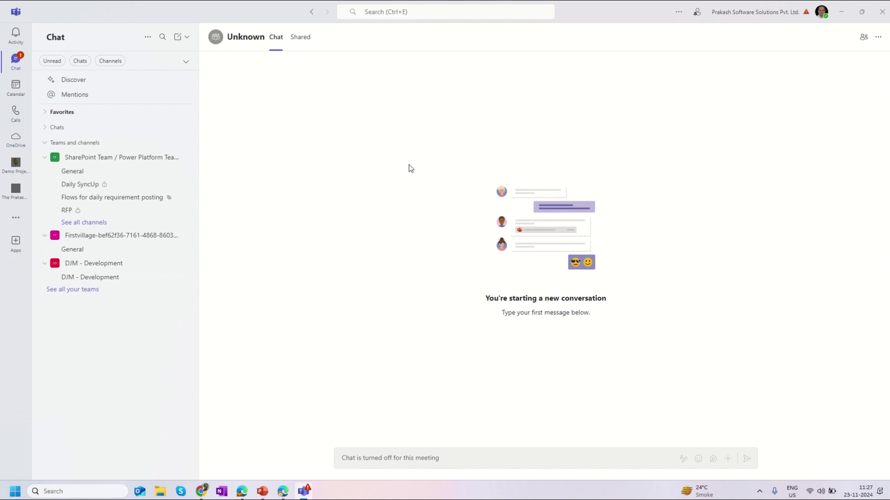
Set the viewing of chats and channels to Separate and dismiss the feedback form without sending it.
{"action": "left_click", "coordinate": [679, 12]}
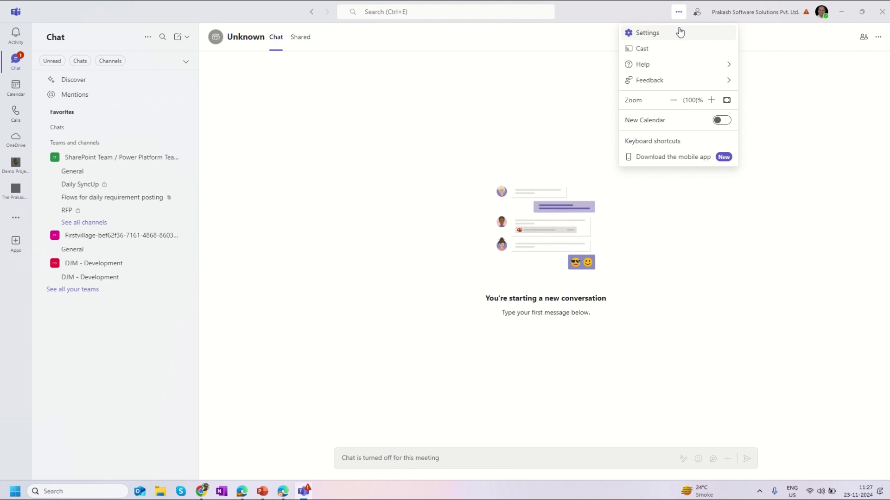
{"action": "left_click", "coordinate": [678, 31]}
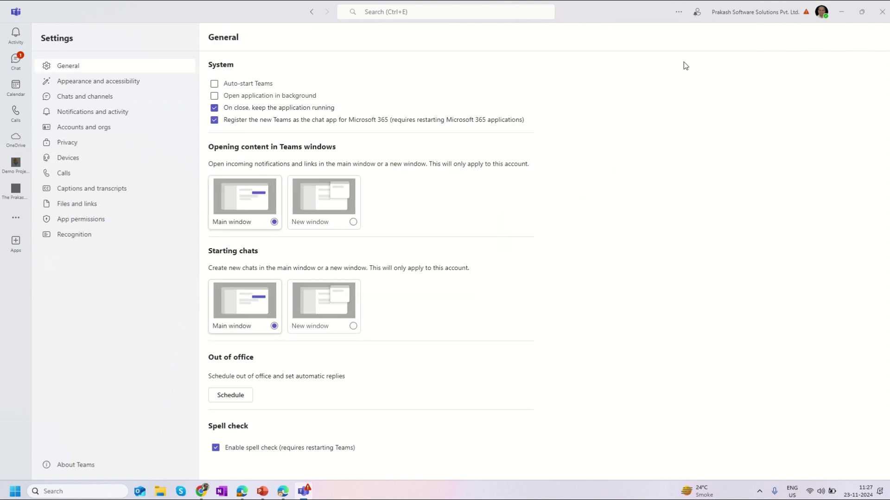
{"action": "left_click", "coordinate": [70, 98]}
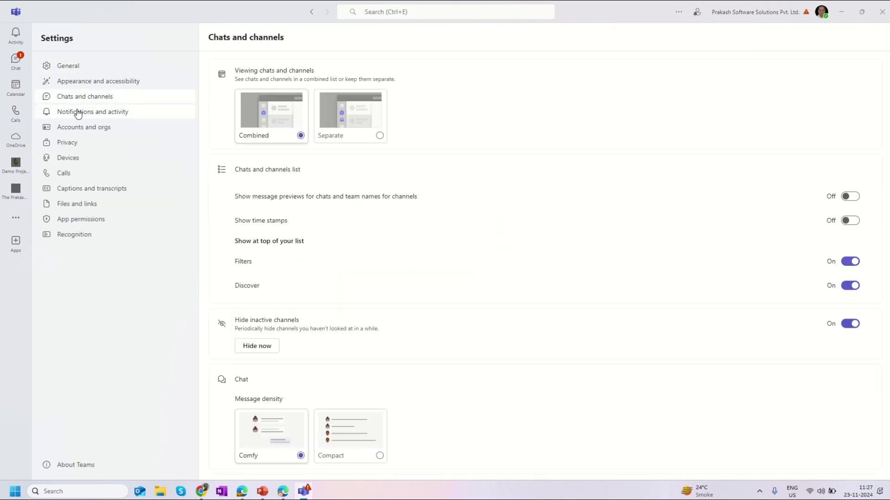
{"action": "left_click", "coordinate": [355, 143]}
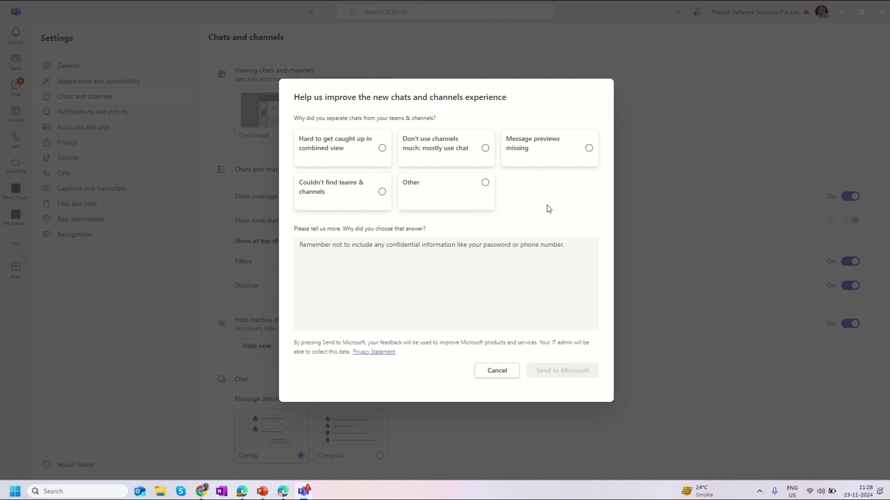
{"action": "left_click", "coordinate": [497, 372]}
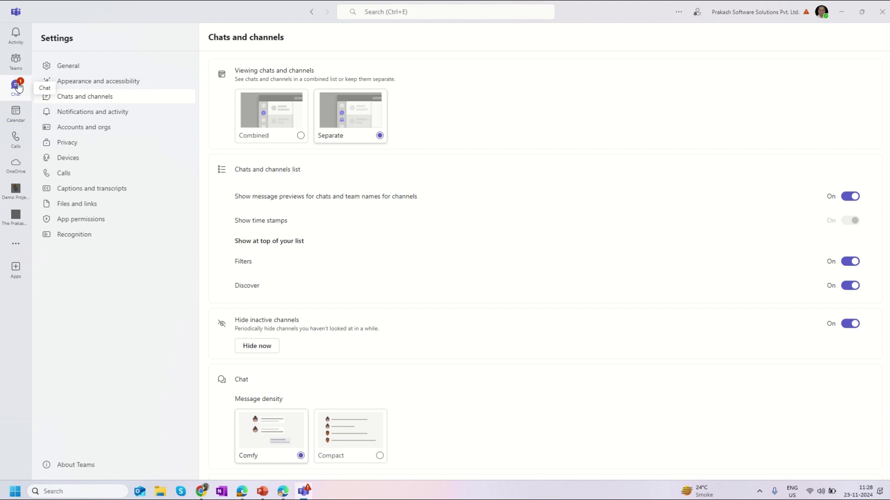
Set the viewing of chats and channels back to Combined and open the Chat list.
{"action": "left_click", "coordinate": [290, 132]}
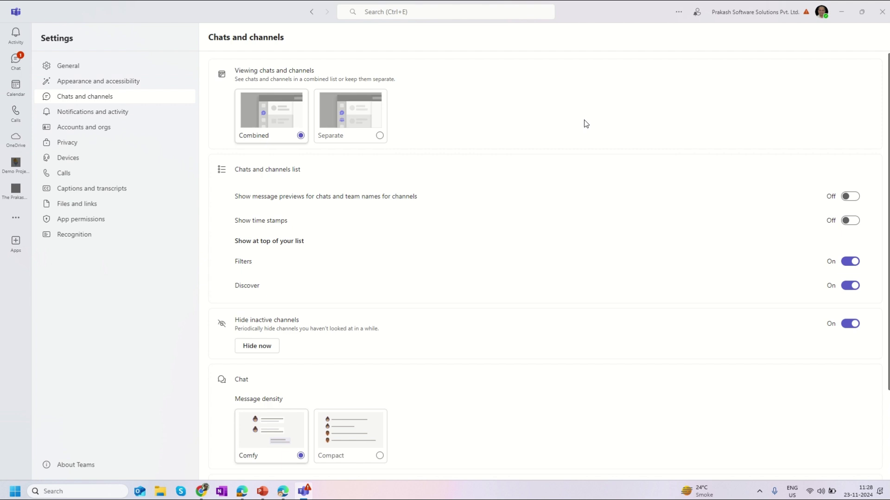
{"action": "left_click", "coordinate": [16, 60]}
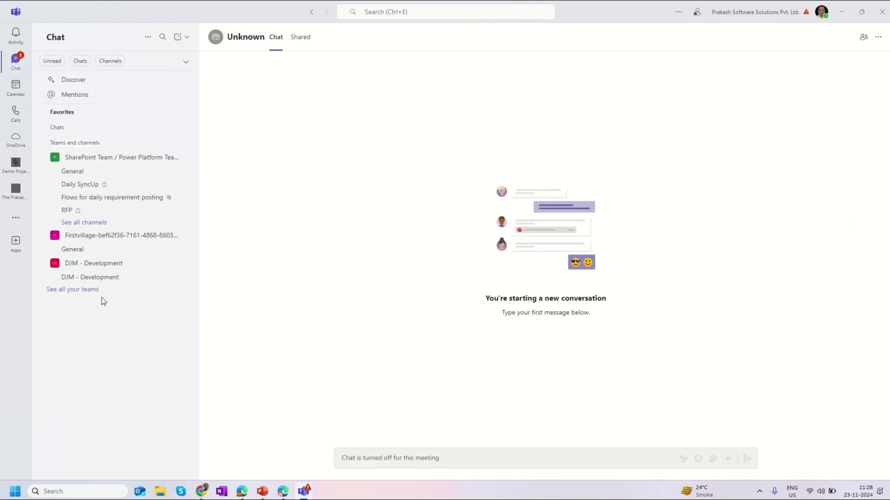